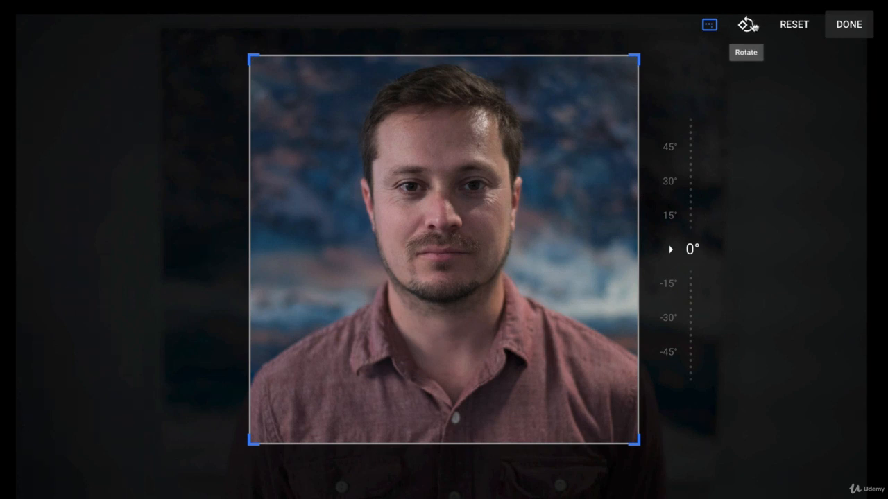
- Rotate the portrait through a full turn back to upright and apply the square crop
click(753, 26)
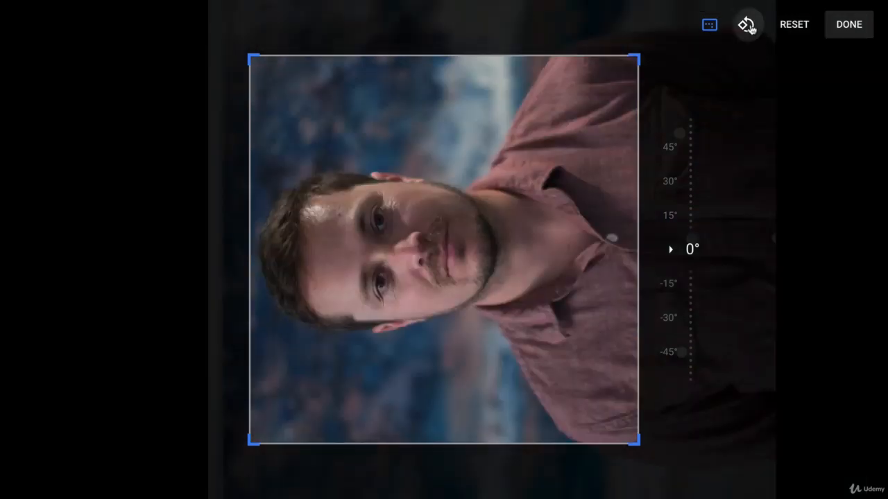
click(750, 28)
click(750, 28)
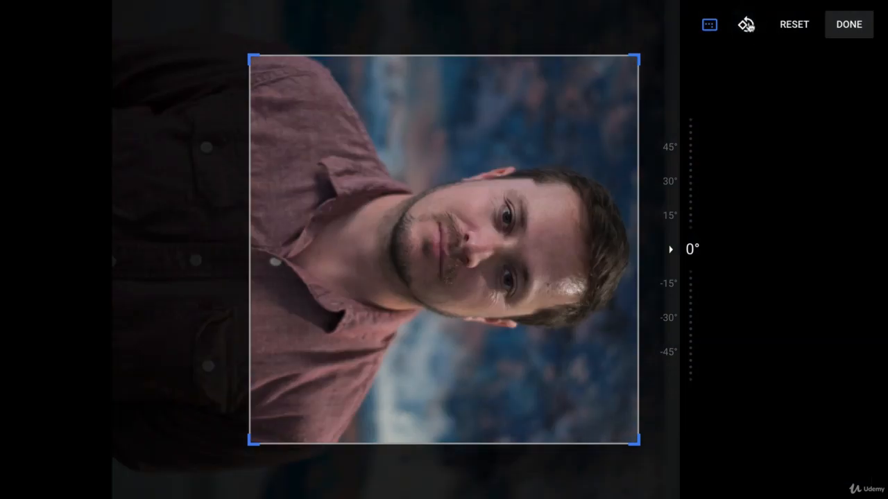
click(747, 27)
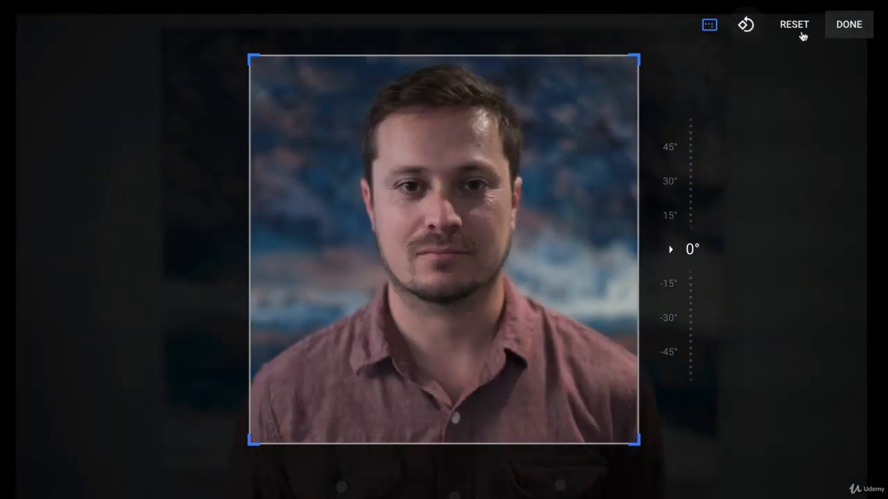
click(857, 33)
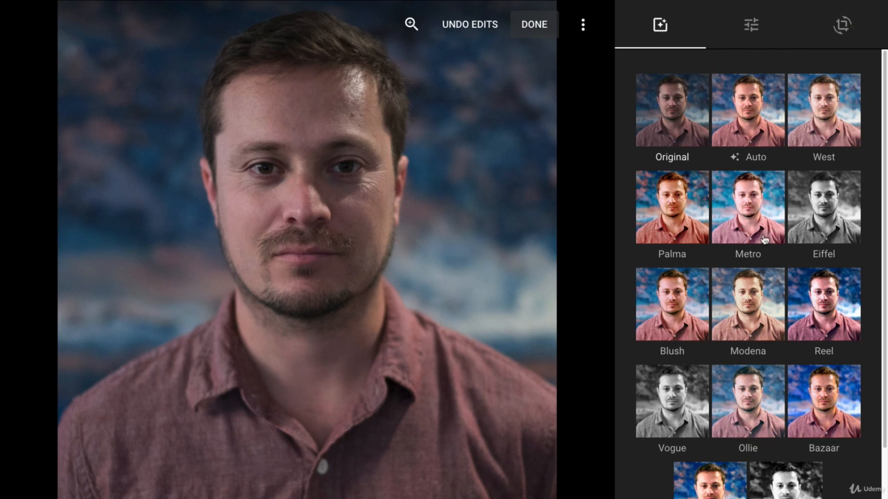
- Preview the Auto, West, Palma, Metro and Eiffel filters on the portrait
scroll(764, 240, down, 1)
scroll(787, 77, up, 1)
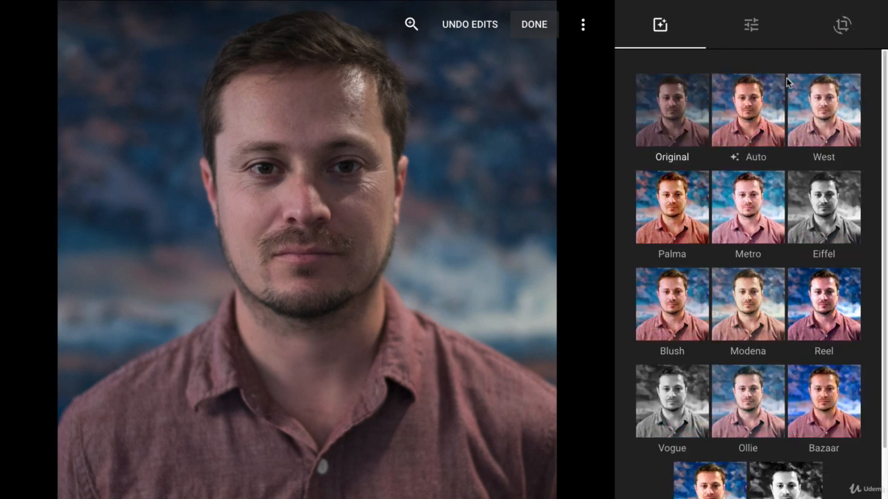
click(754, 116)
click(831, 116)
click(672, 256)
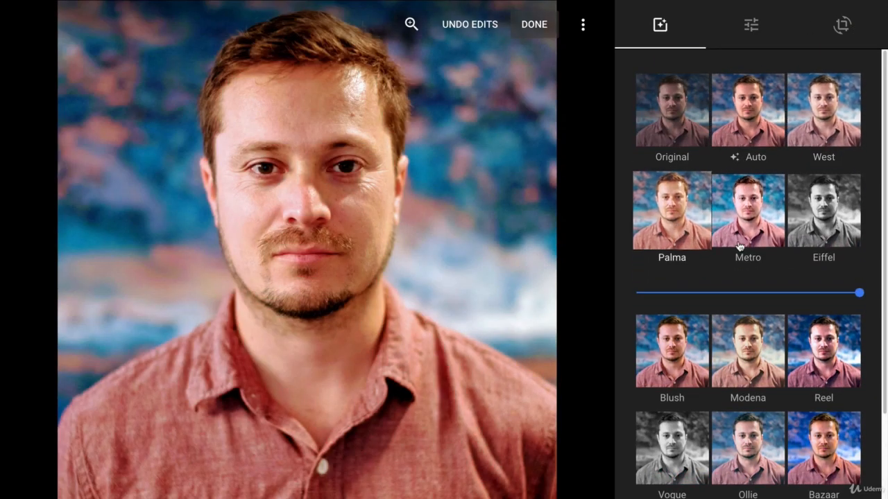
click(745, 201)
click(834, 209)
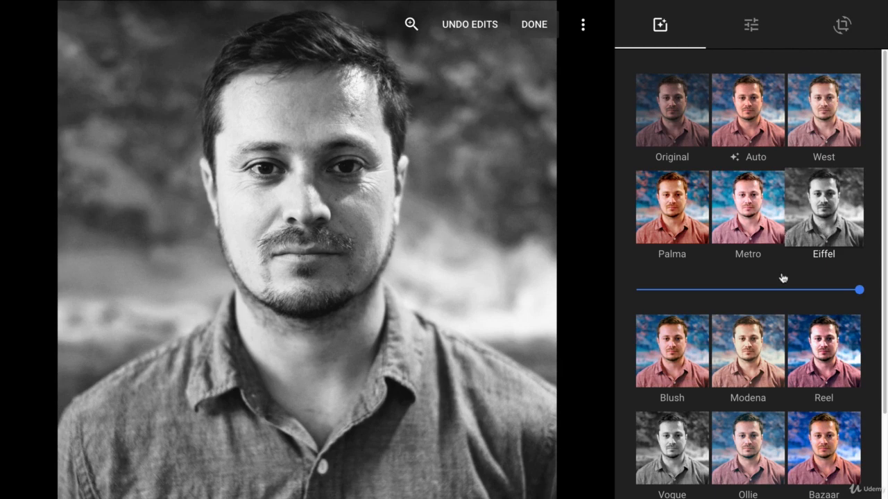
- Preview the Blush, Modena, Reel and Vogue filters, lowering Vogue's strength to its minimum
scroll(773, 270, down, 3)
click(686, 253)
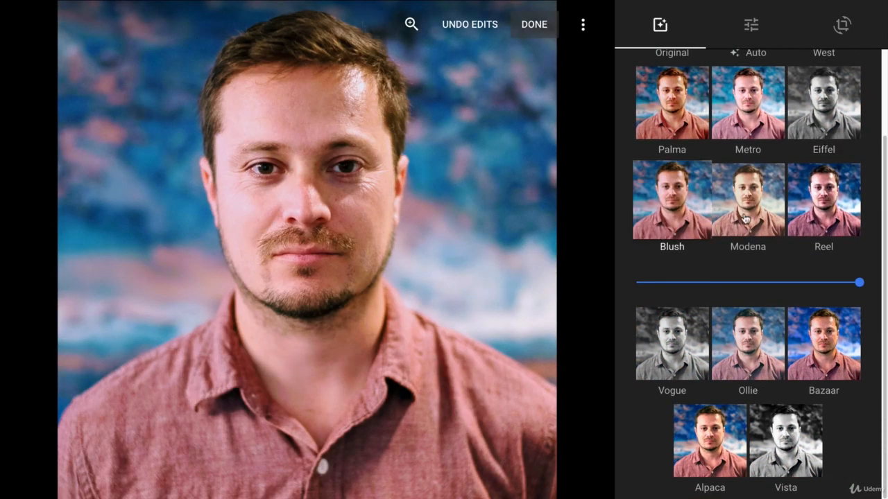
click(746, 218)
click(791, 212)
click(687, 344)
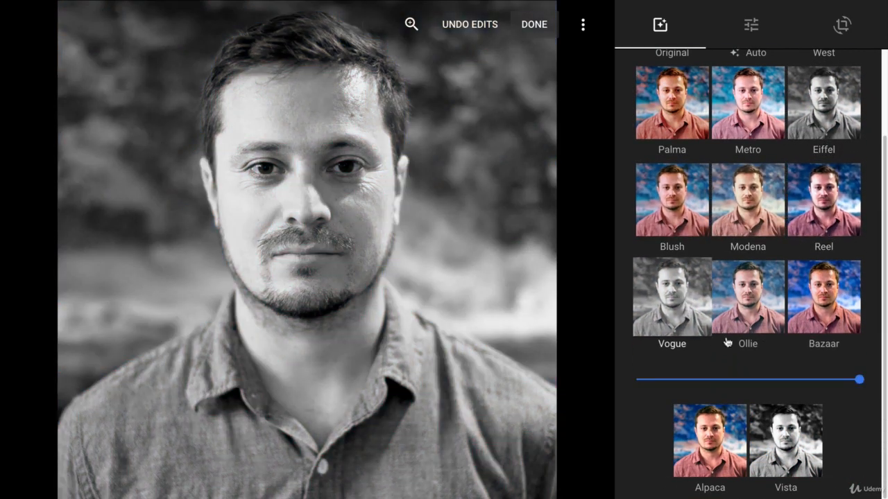
drag(859, 380, 568, 398)
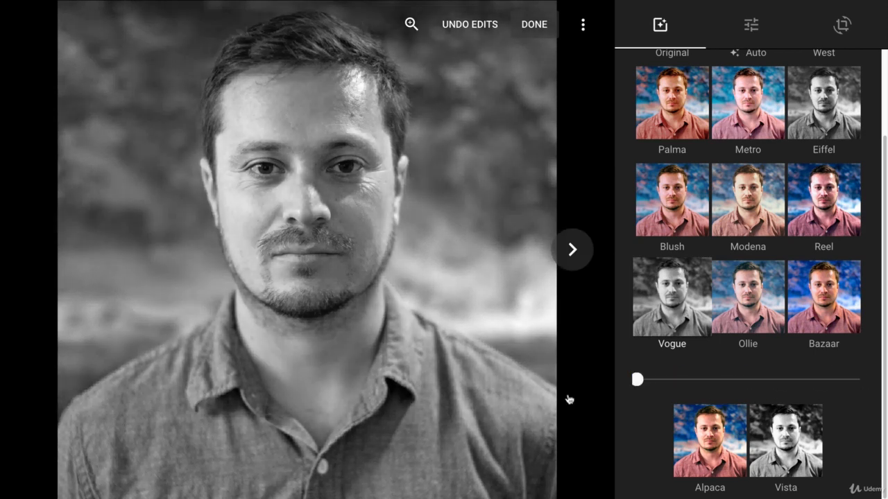
- Preview the Ollie filter at about one-third strength and restore the Original look
drag(798, 396, 715, 380)
click(750, 298)
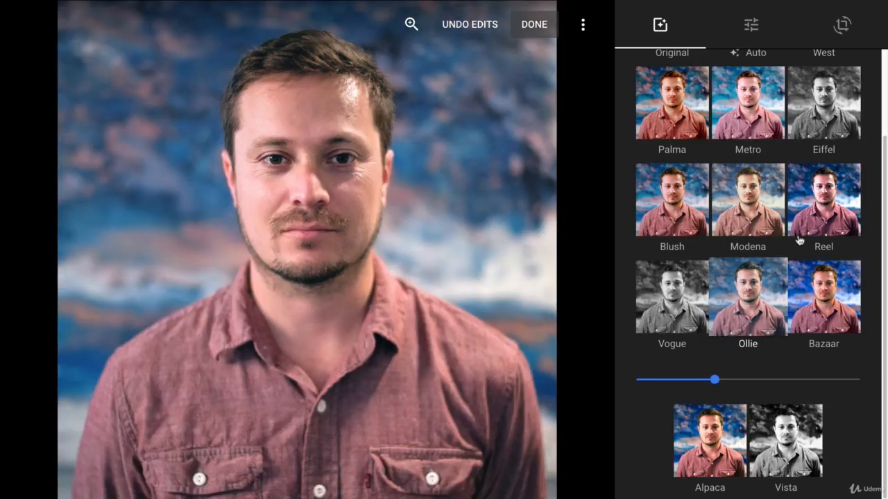
scroll(820, 317, up, 3)
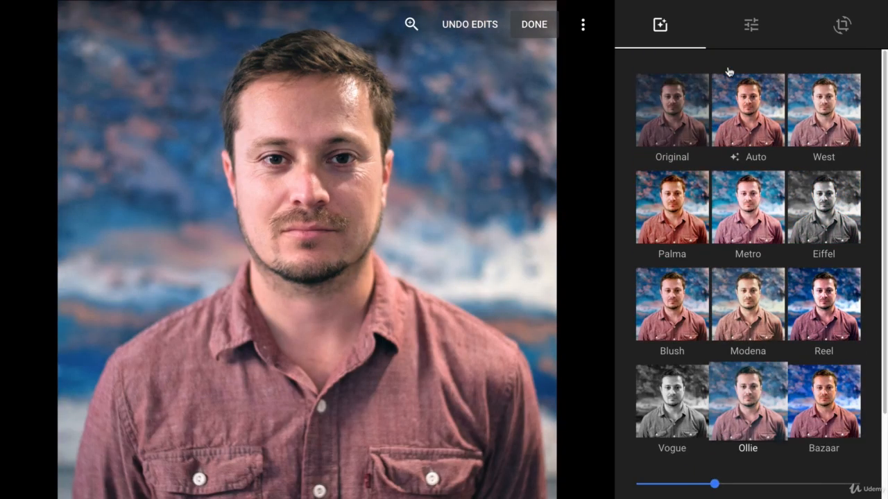
click(693, 115)
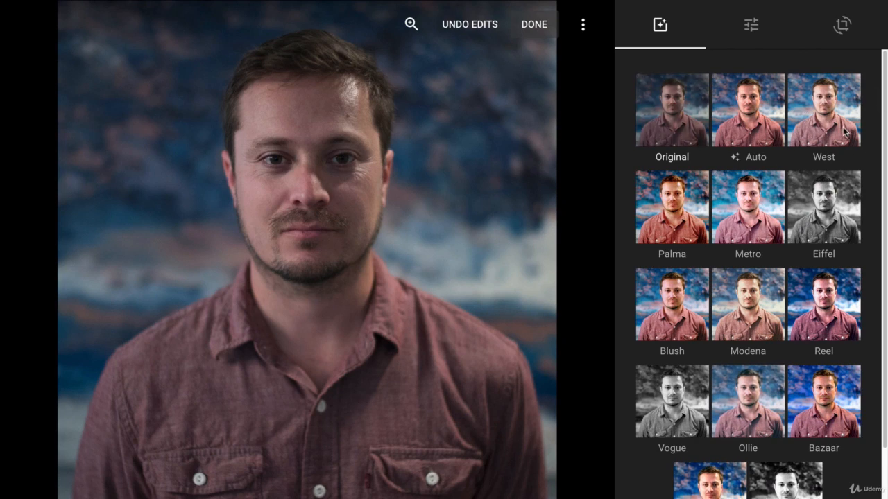
- Raise Light about 25% and Color about 12% above neutral, trying Pop but returning it to zero
click(755, 25)
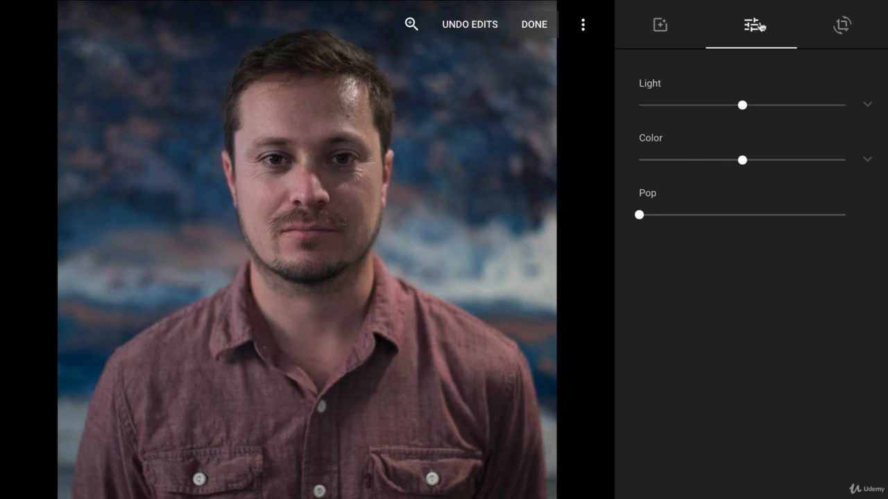
drag(742, 106, 768, 115)
mouse_move(743, 162)
mouse_down()
mouse_move(821, 172)
mouse_move(617, 169)
mouse_move(874, 173)
mouse_move(756, 169)
mouse_up()
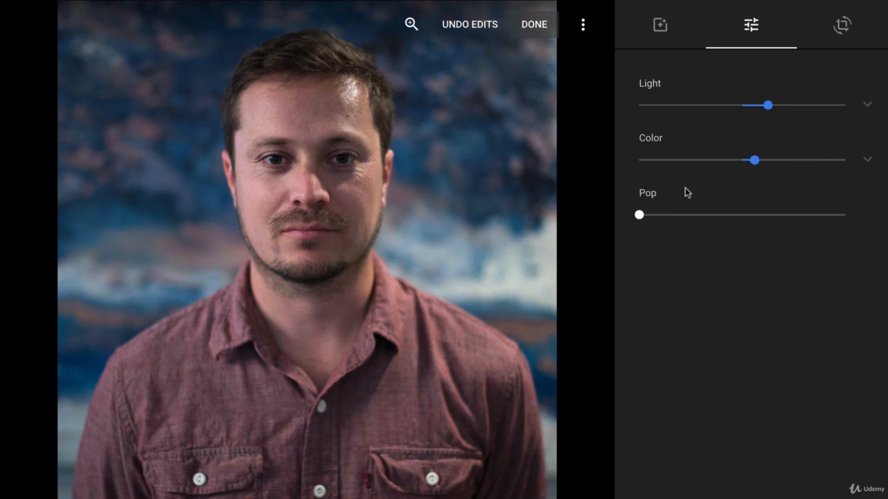
mouse_move(639, 219)
mouse_down()
mouse_move(836, 222)
mouse_move(635, 212)
mouse_up()
- Expand the detailed Light settings and lower the overall Light adjustment to just above neutral
click(868, 106)
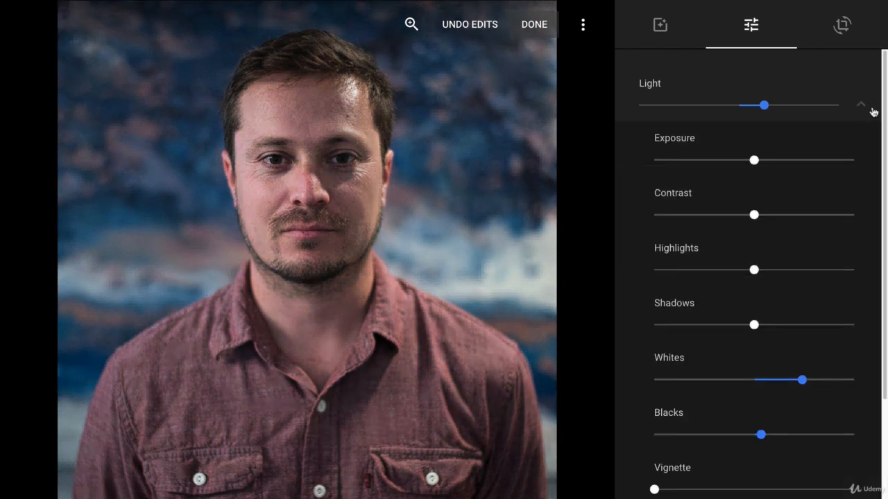
click(872, 112)
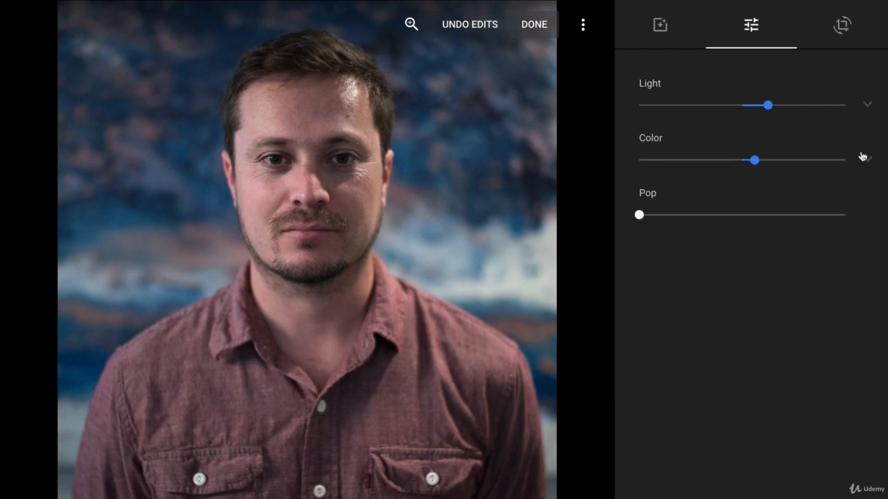
click(870, 105)
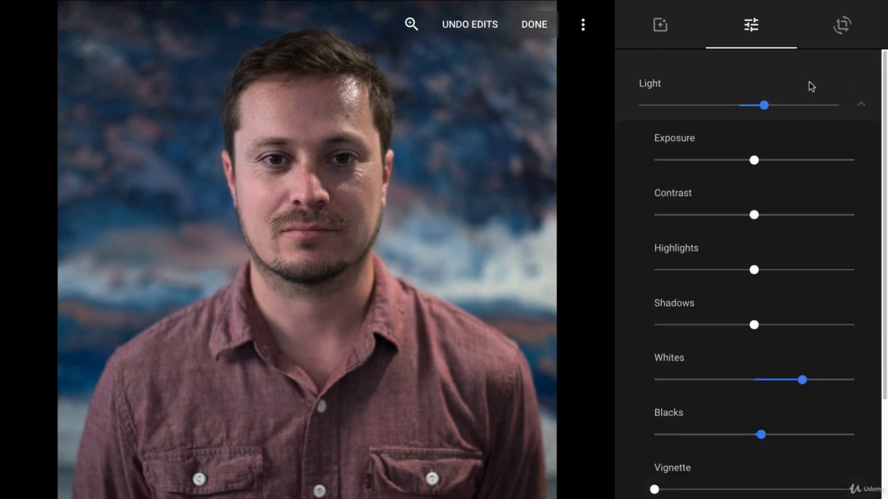
drag(762, 109, 744, 115)
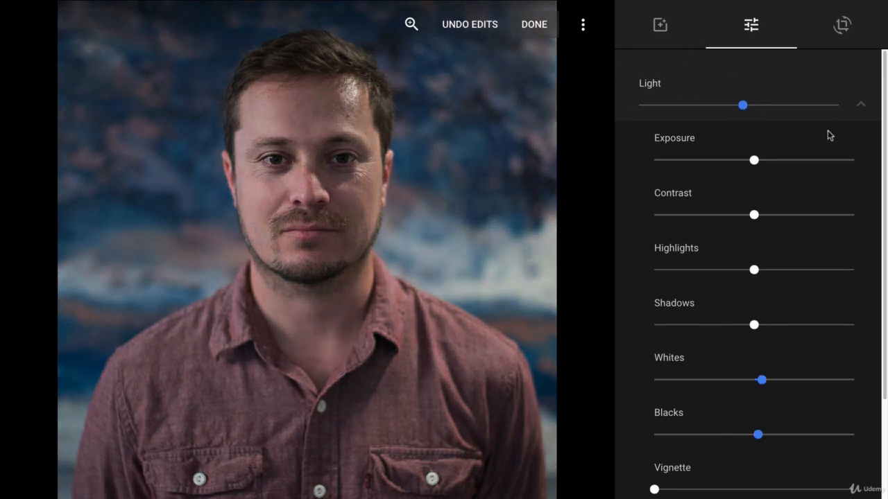
scroll(852, 148, down, 1)
scroll(853, 148, up, 1)
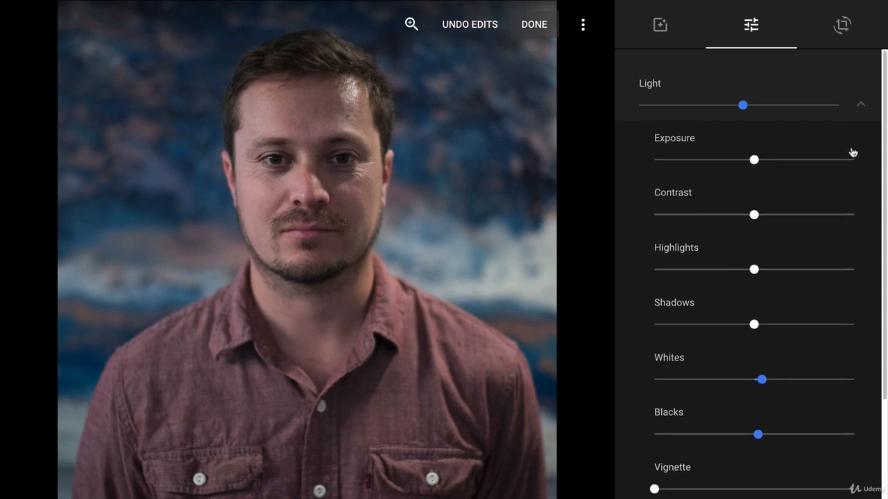
- Test Exposure and Contrast, taking Contrast to its maximum and minimum, and return both to neutral
mouse_move(754, 161)
mouse_down()
mouse_move(675, 163)
mouse_move(827, 164)
mouse_move(637, 163)
mouse_move(876, 171)
mouse_move(757, 164)
mouse_up()
drag(754, 214, 866, 230)
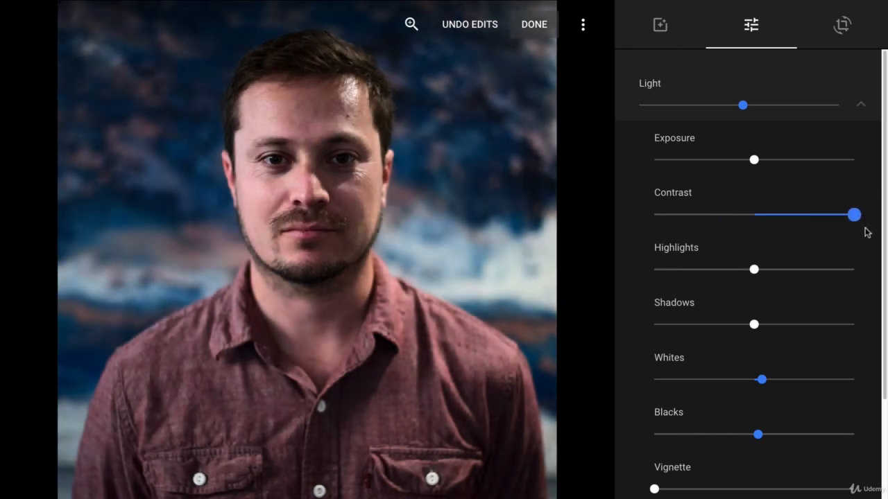
drag(842, 226, 656, 215)
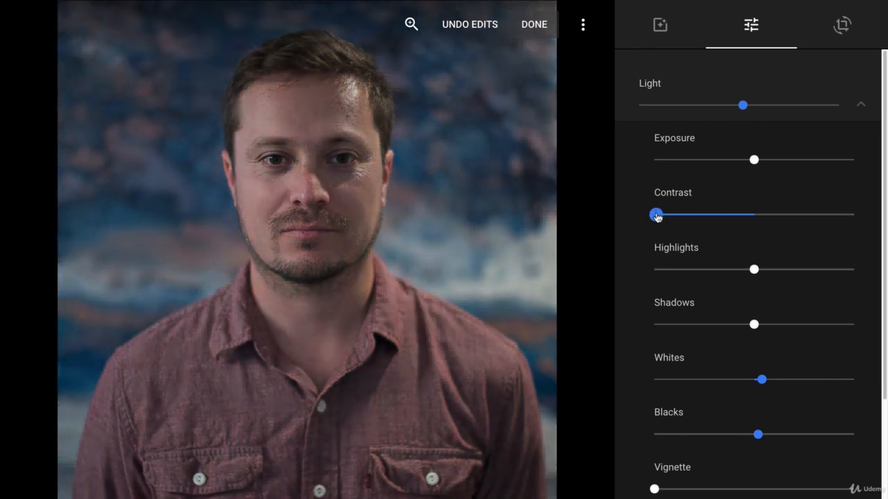
drag(655, 216, 755, 216)
- Raise Highlights to about 30% above neutral, and Shadows, Whites and Blacks to about 25% each
scroll(843, 240, down, 1)
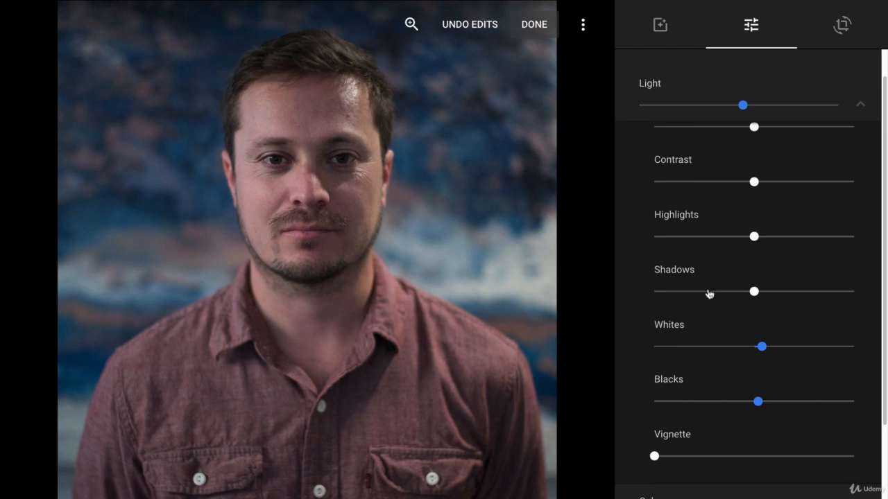
drag(754, 237, 785, 235)
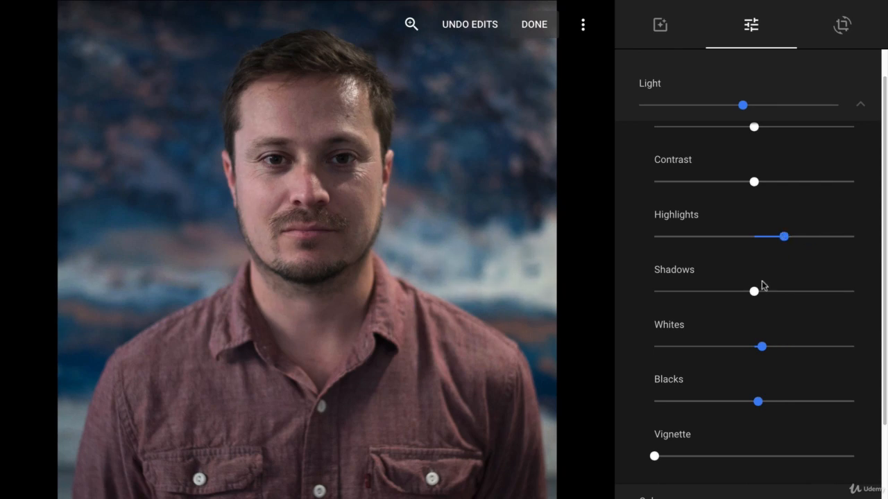
drag(754, 291, 778, 297)
drag(761, 351, 778, 363)
drag(759, 405, 779, 408)
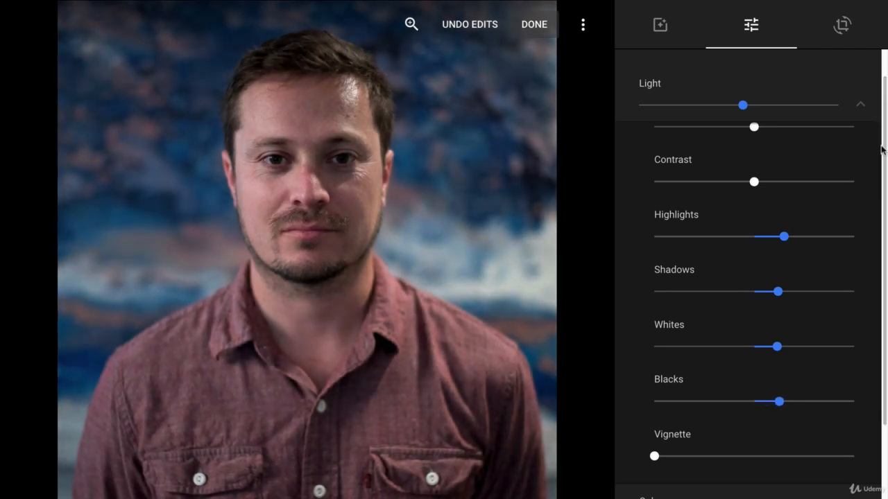
- Test Vignette at full strength, settle it at about one quarter, and collapse the detailed Light settings
drag(884, 143, 878, 182)
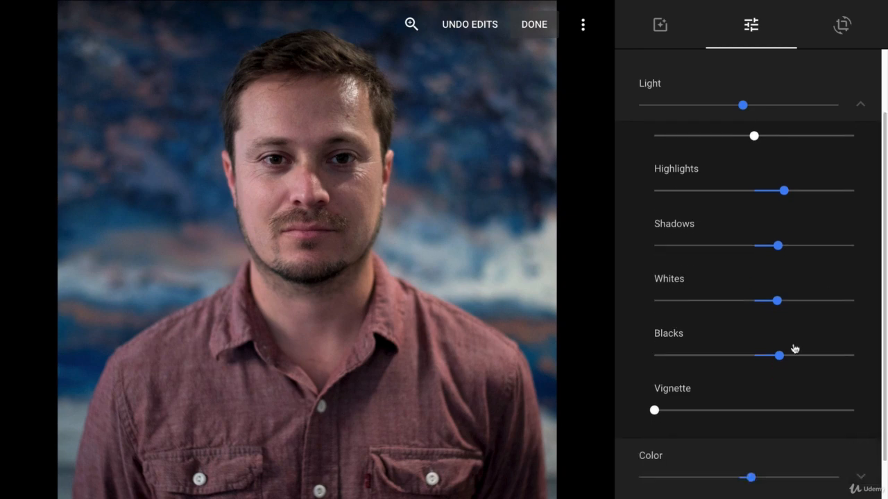
drag(658, 414, 872, 417)
drag(795, 424, 717, 424)
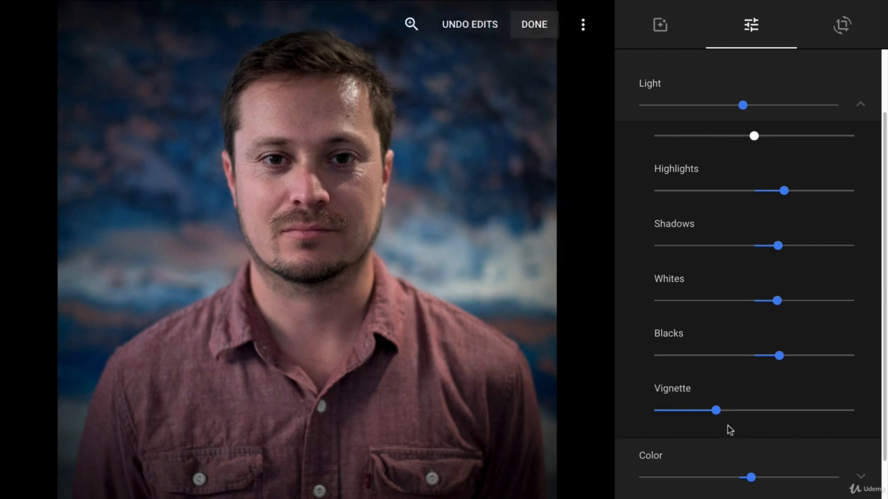
mouse_move(714, 413)
mouse_down()
mouse_move(763, 412)
mouse_move(703, 419)
mouse_up()
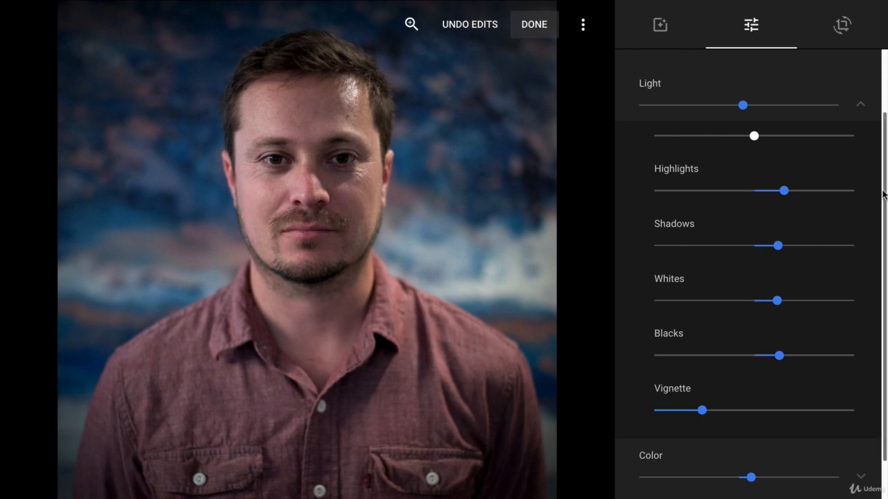
drag(884, 196, 885, 90)
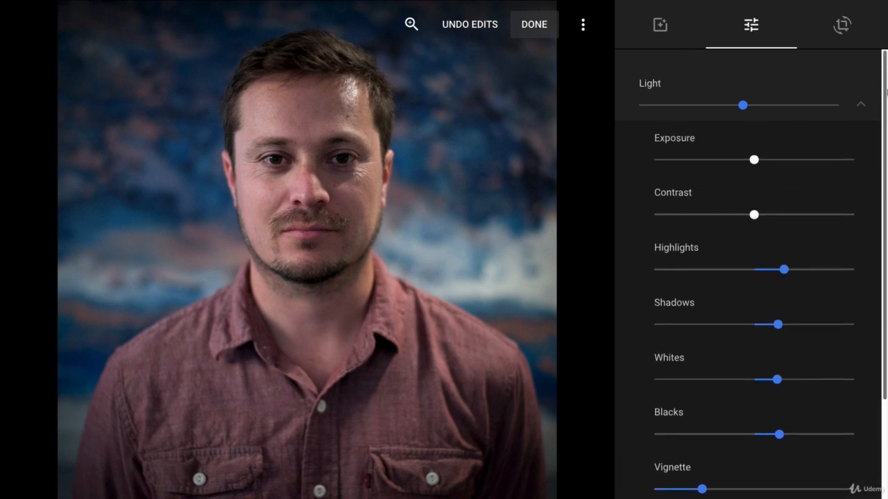
click(862, 107)
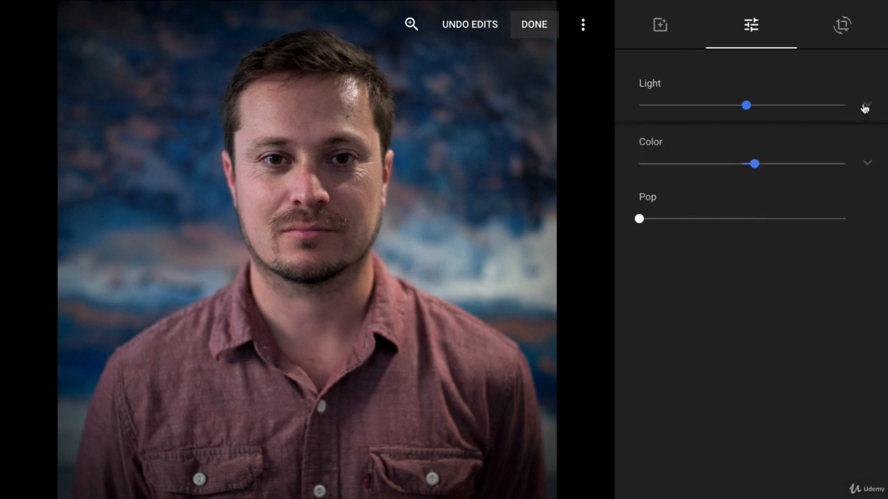
- Reset the overall Color adjustment to neutral and test Saturation up to its maximum before returning it to neutral
click(864, 157)
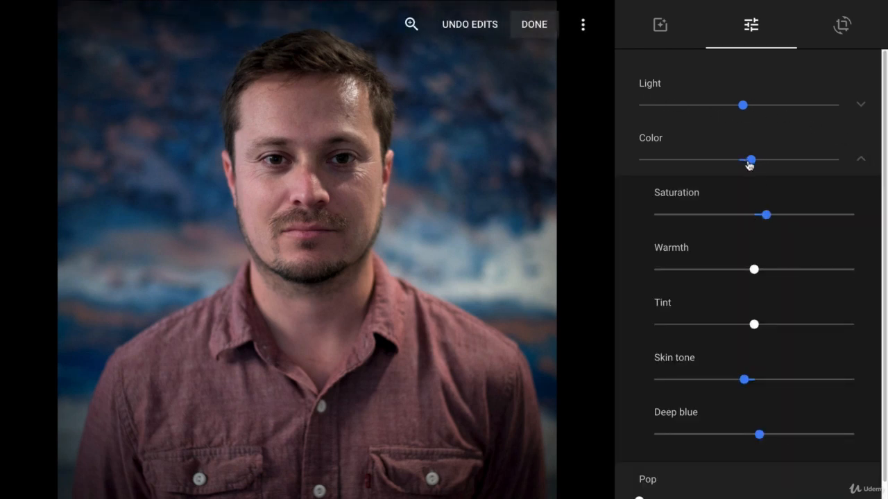
drag(749, 164, 740, 162)
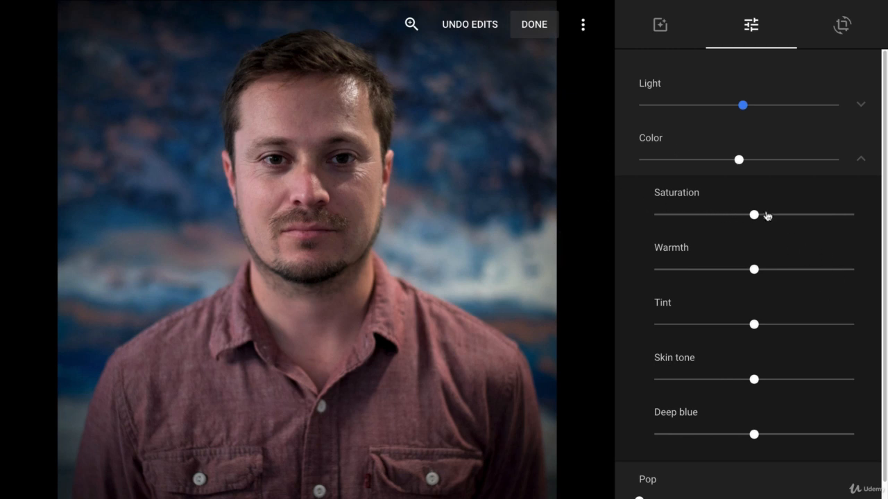
mouse_move(755, 217)
mouse_down()
mouse_move(654, 213)
mouse_move(840, 221)
mouse_move(745, 220)
mouse_up()
drag(746, 221, 816, 216)
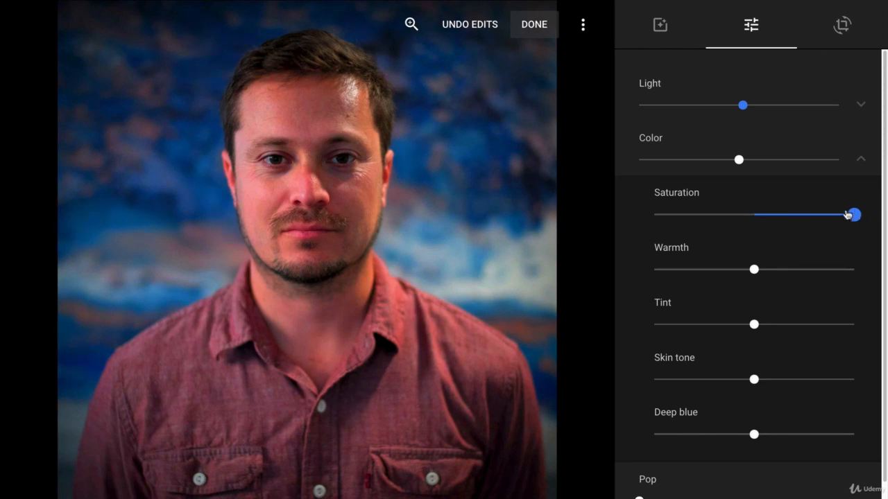
drag(854, 215, 755, 213)
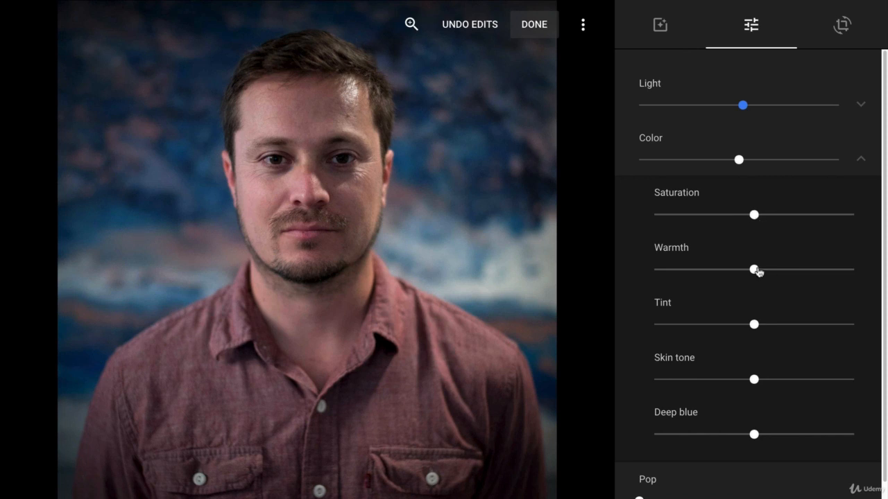
- Raise Warmth to about 18% above neutral, and test Tint and Skin tone before returning both to neutral
mouse_move(756, 270)
mouse_down()
mouse_move(833, 277)
mouse_move(685, 278)
mouse_move(772, 277)
mouse_move(754, 275)
mouse_up()
drag(754, 272, 772, 276)
mouse_move(757, 329)
mouse_down()
mouse_move(674, 331)
mouse_move(858, 335)
mouse_move(753, 334)
mouse_up()
mouse_move(756, 333)
mouse_down()
mouse_move(764, 331)
mouse_move(742, 333)
mouse_move(812, 329)
mouse_move(744, 332)
mouse_move(755, 330)
mouse_up()
mouse_move(756, 382)
mouse_down()
mouse_move(737, 380)
mouse_move(808, 386)
mouse_move(729, 385)
mouse_move(797, 386)
mouse_move(754, 389)
mouse_up()
- Raise Saturation to about 57% above neutral and lower Skin tone to about 46% below neutral
drag(756, 217, 811, 216)
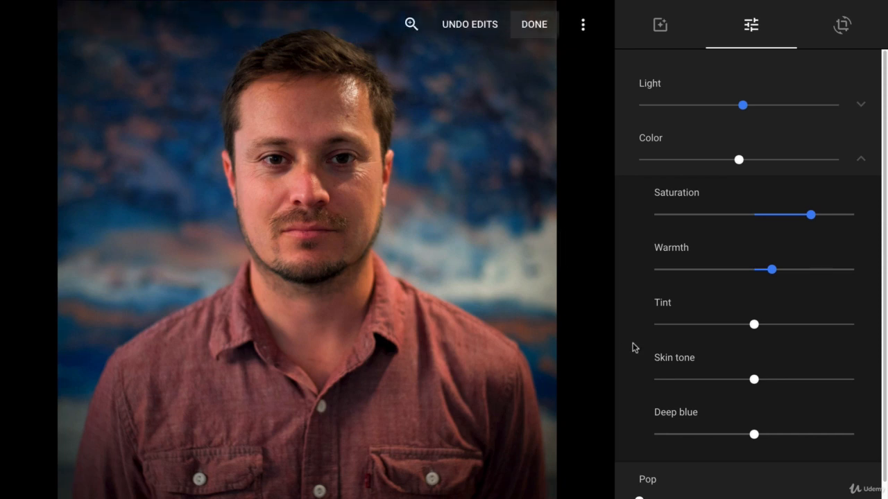
drag(754, 382, 721, 389)
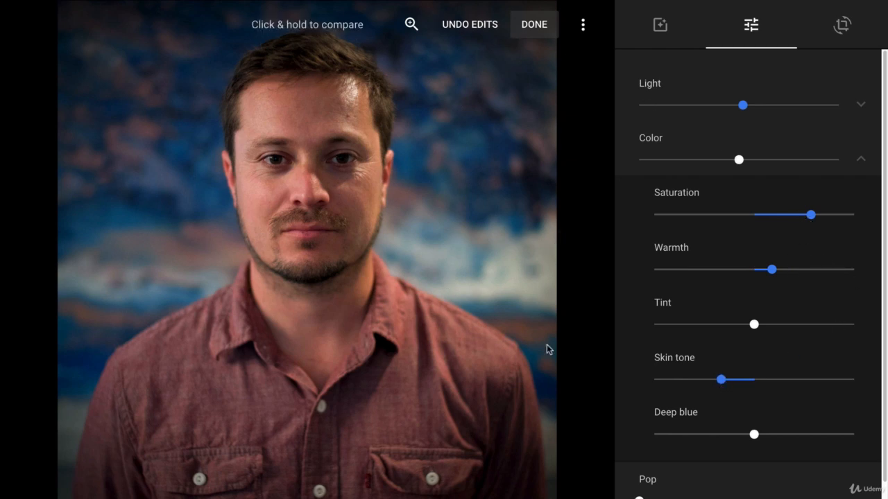
drag(720, 381, 708, 382)
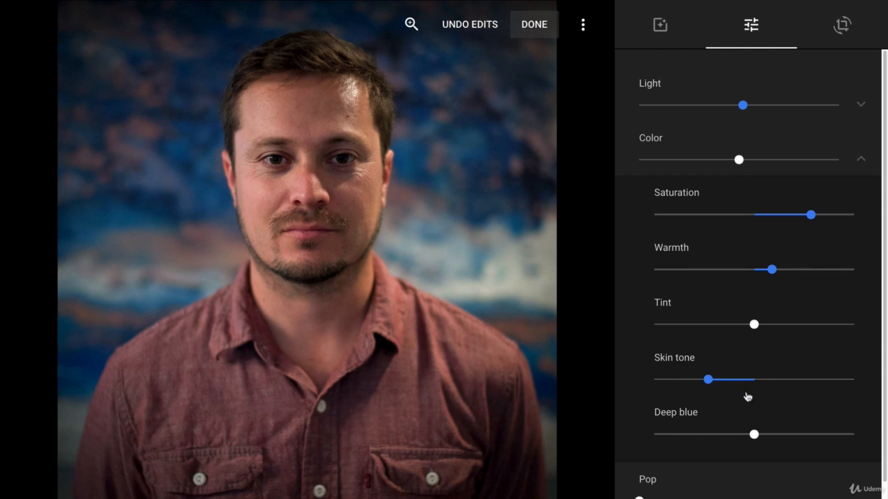
- Raise Deep blue to about halfway above neutral and collapse the detailed Color settings
scroll(869, 426, down, 1)
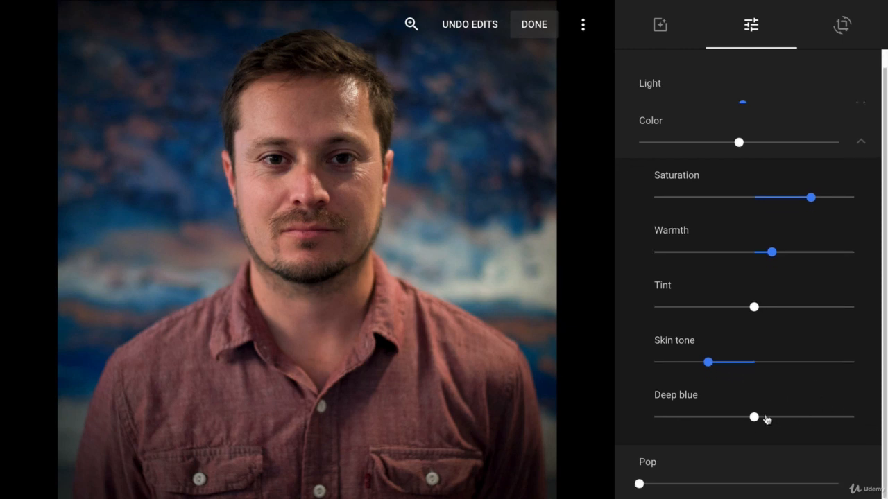
drag(767, 419, 806, 427)
click(863, 143)
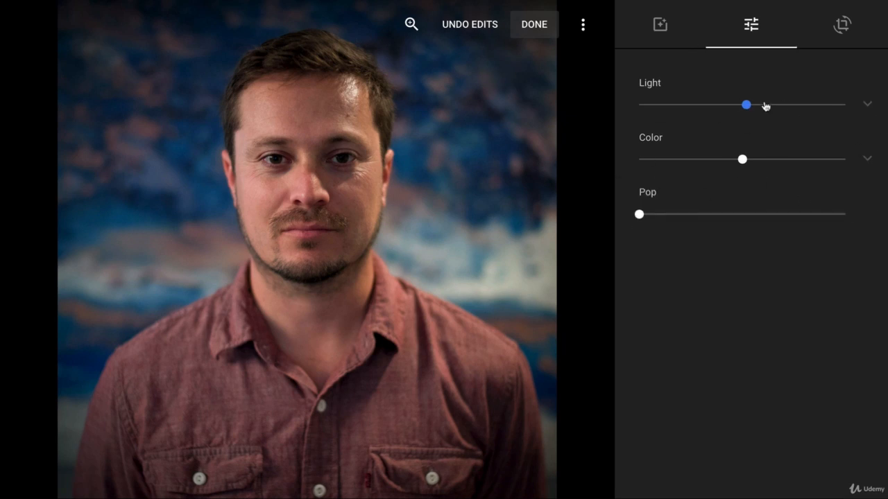